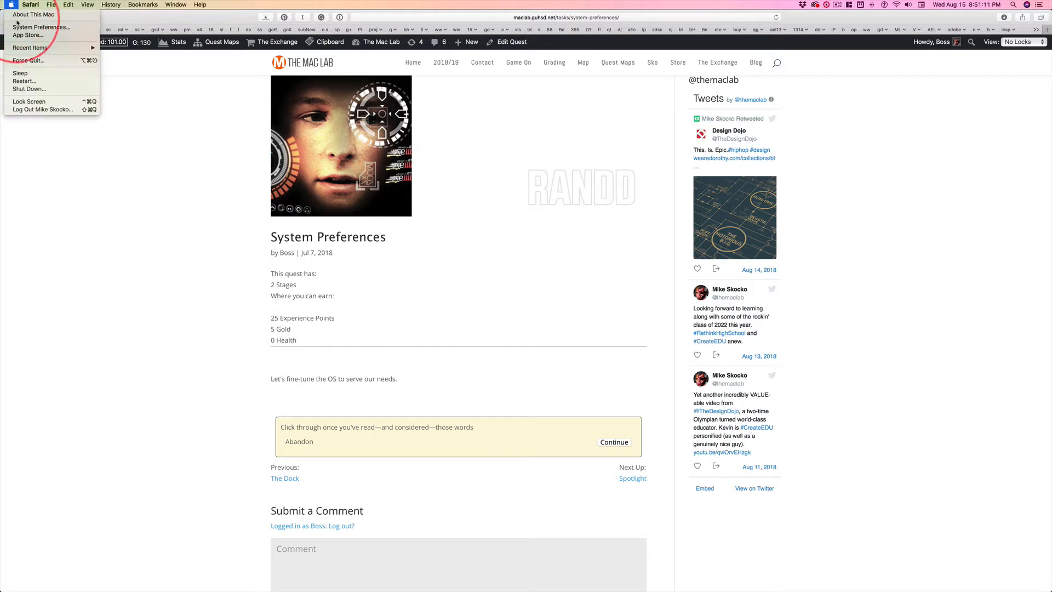
left_click(31, 28)
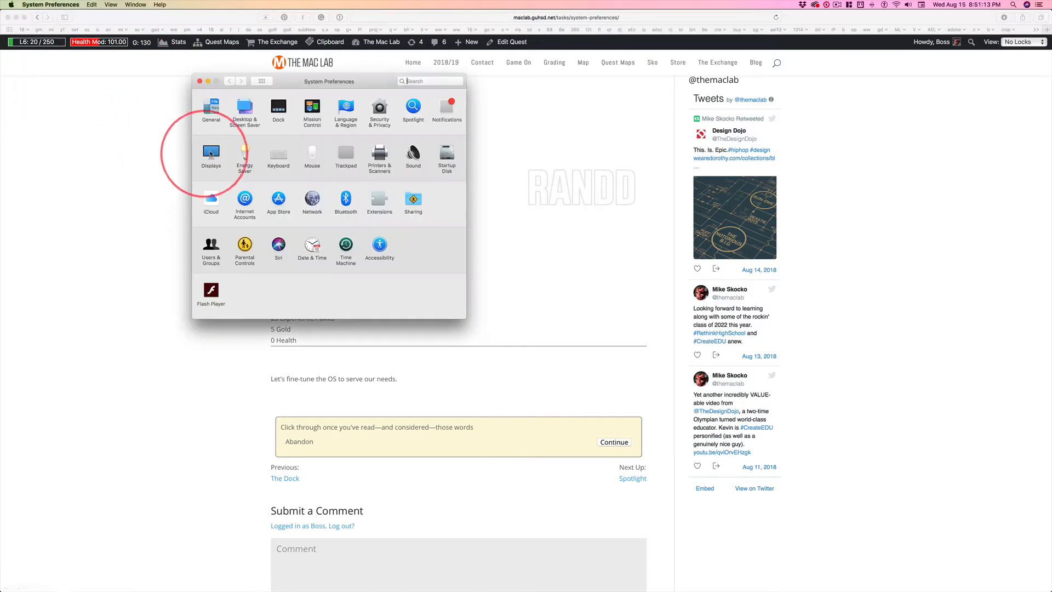
left_click_drag(301, 82, 187, 93)
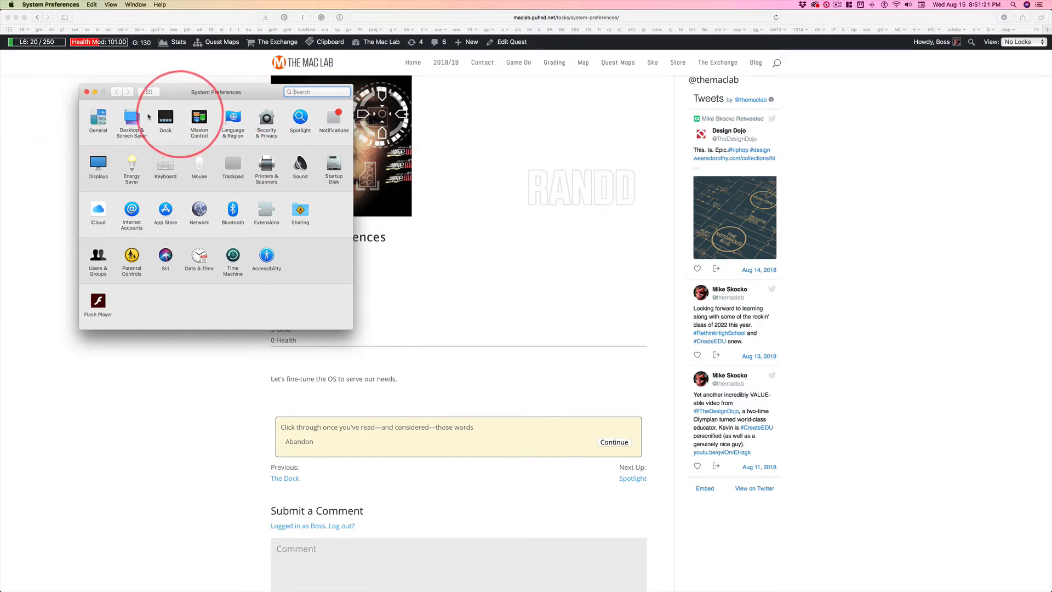
left_click(131, 117)
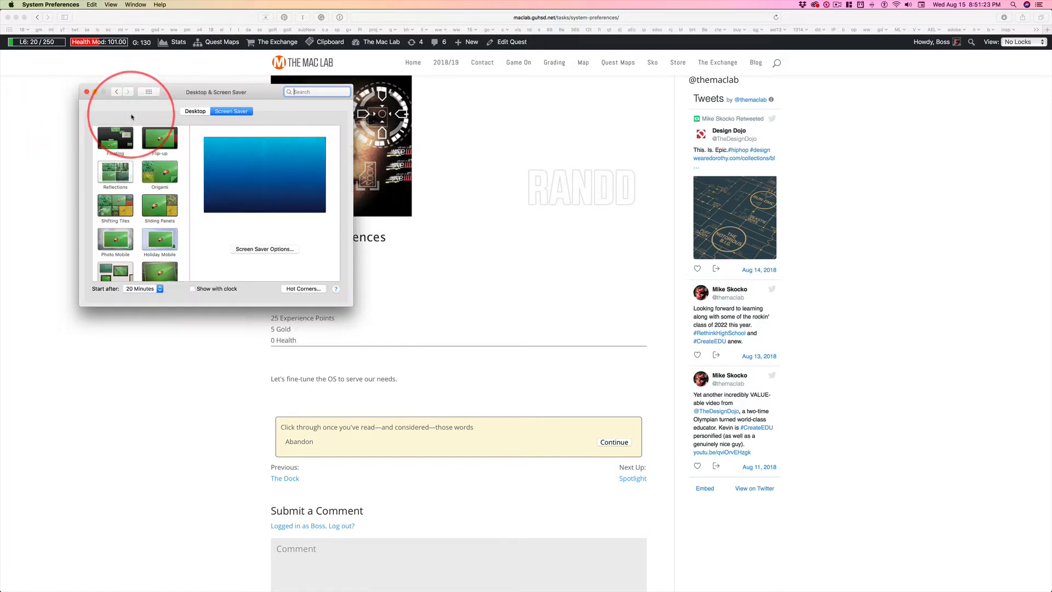
left_click(195, 110)
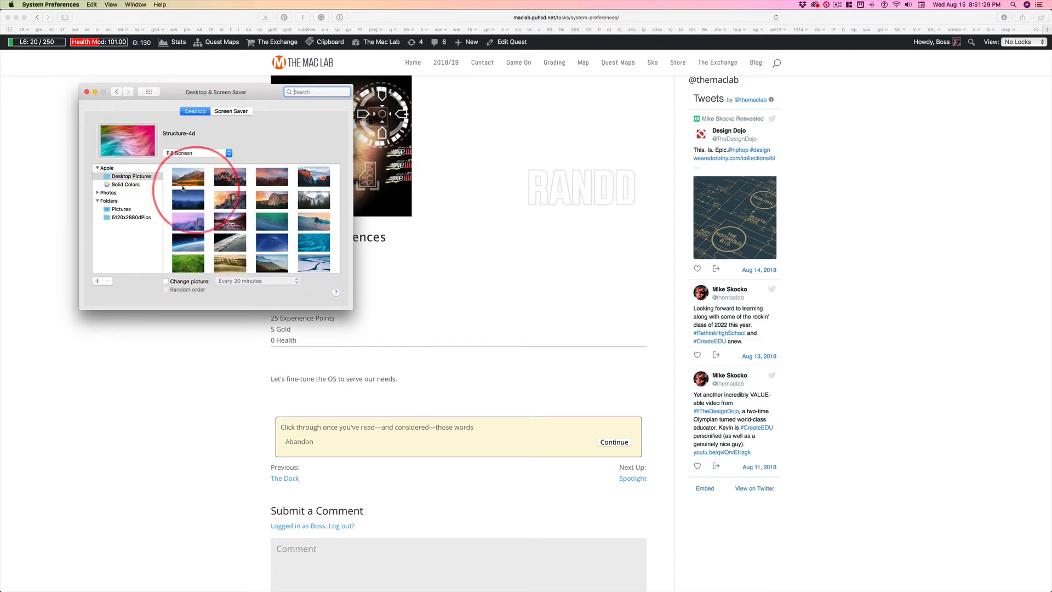
scroll(274, 241, "down", 5)
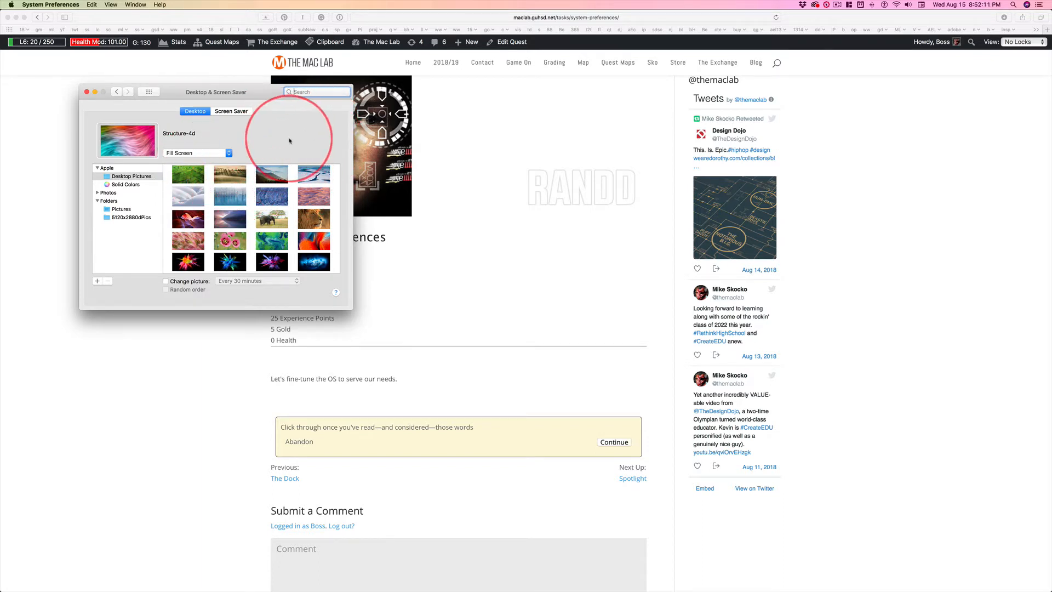
Look over the Dock settings and return to the overview of all preferences.
left_click(116, 92)
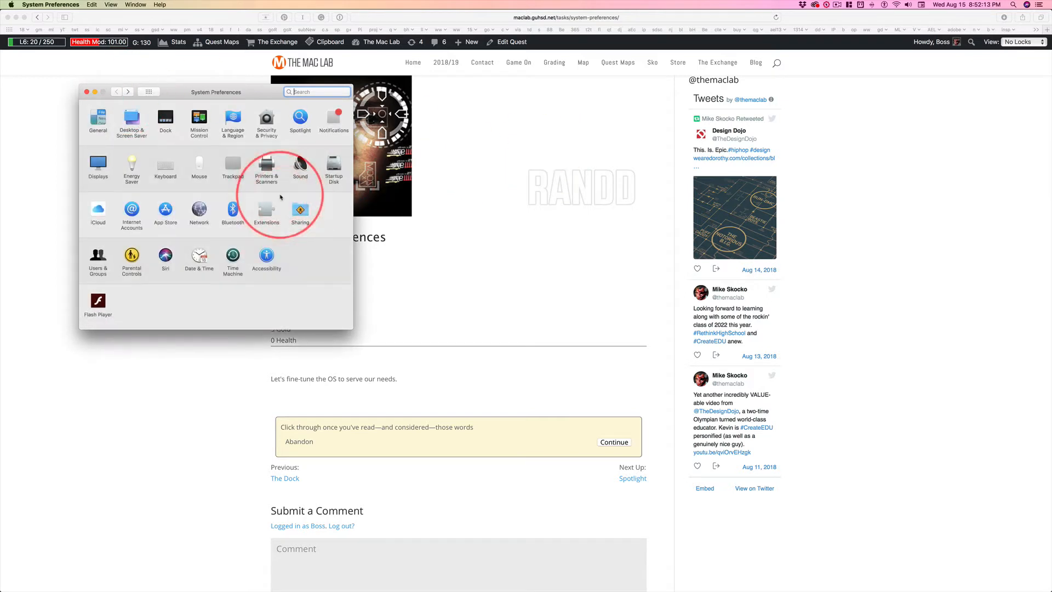
left_click(165, 115)
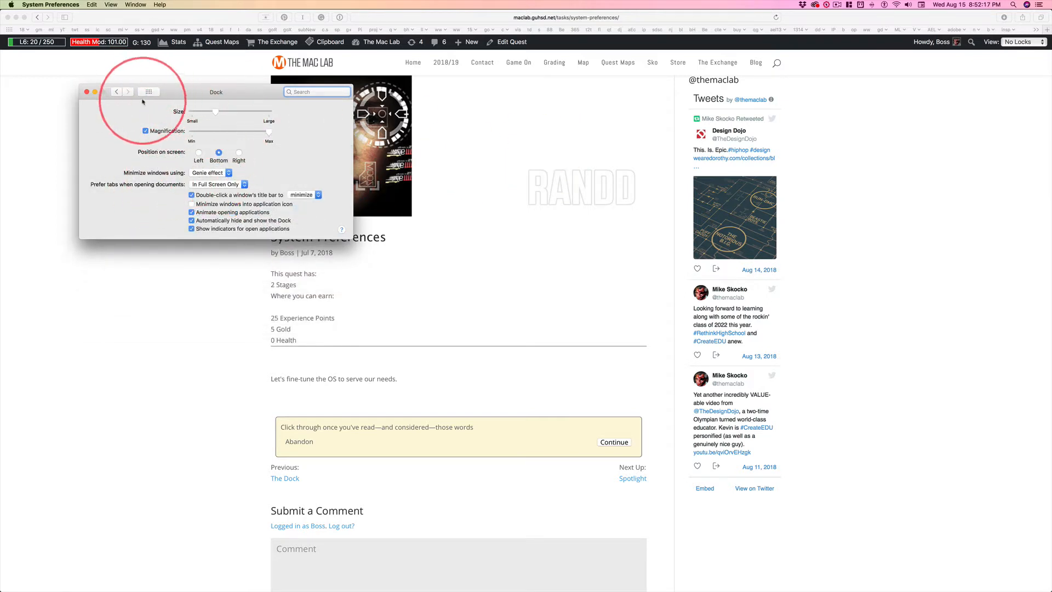
left_click(148, 91)
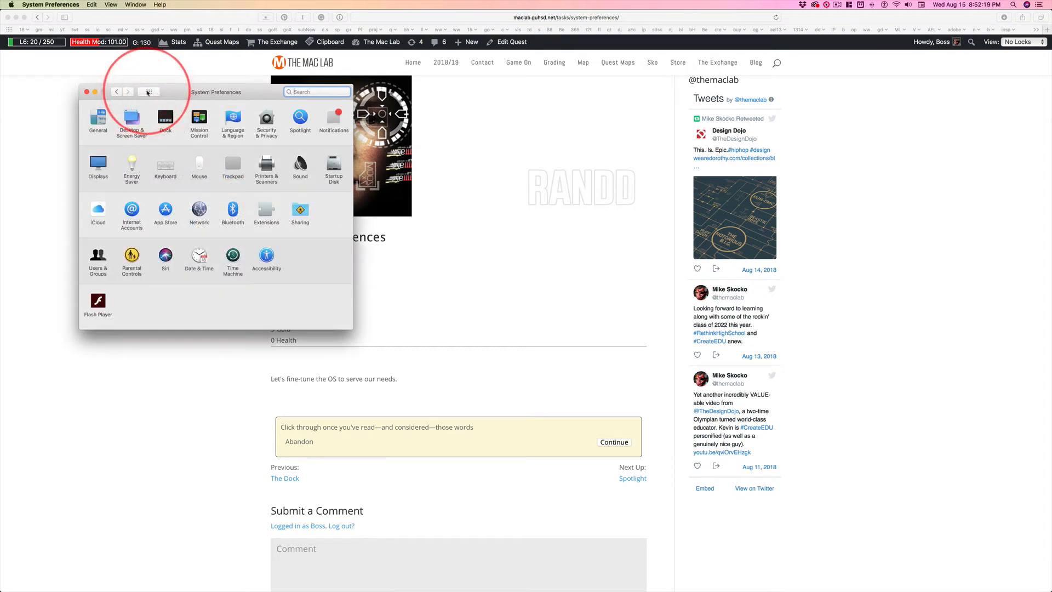
Turn on the Show Spotlight search and Show Finder search window keyboard shortcuts from the Spotlight settings.
left_click(300, 117)
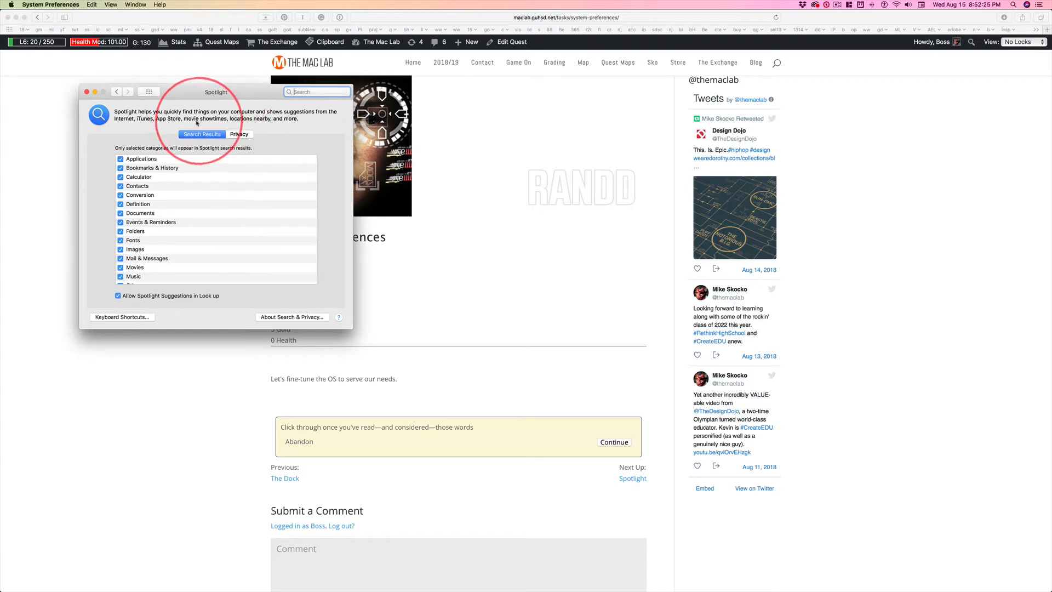
left_click(121, 318)
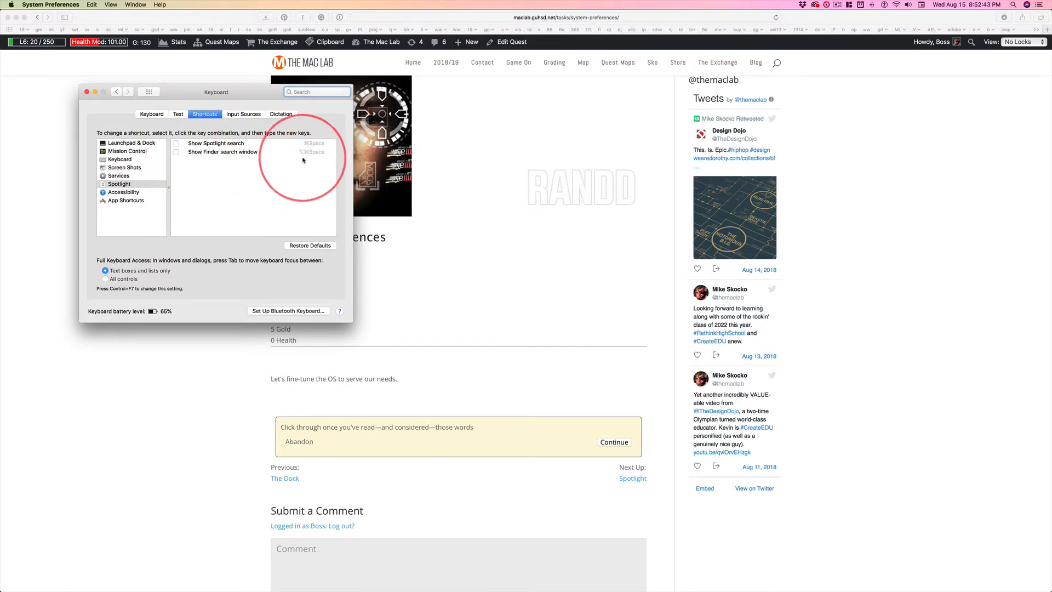
left_click(176, 142)
left_click(176, 153)
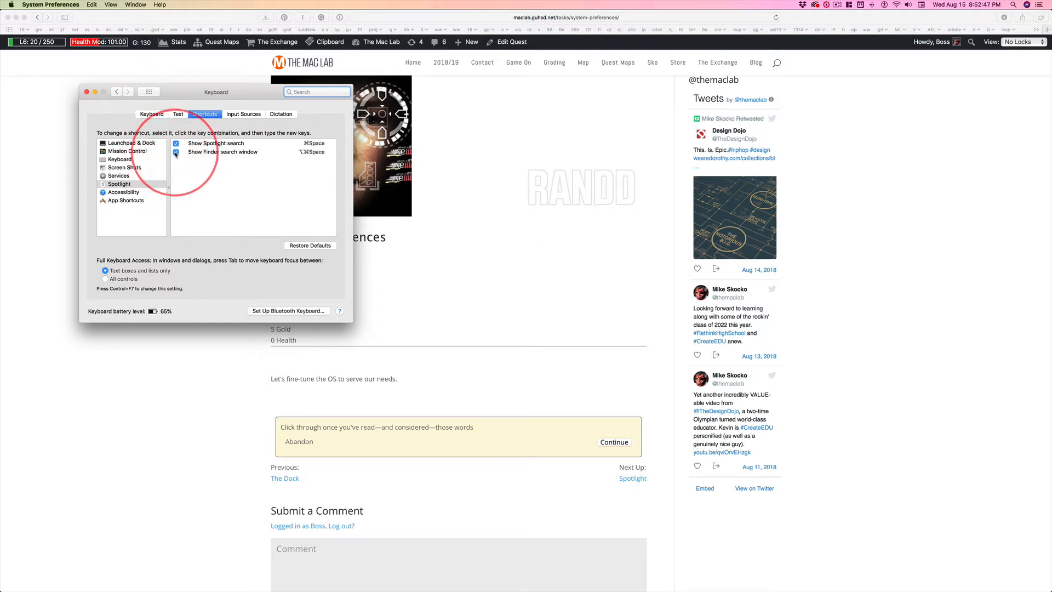
Turn off both Spotlight keyboard shortcuts, test the search shortcut, and open and dismiss Spotlight search.
left_click(176, 153)
left_click(176, 143)
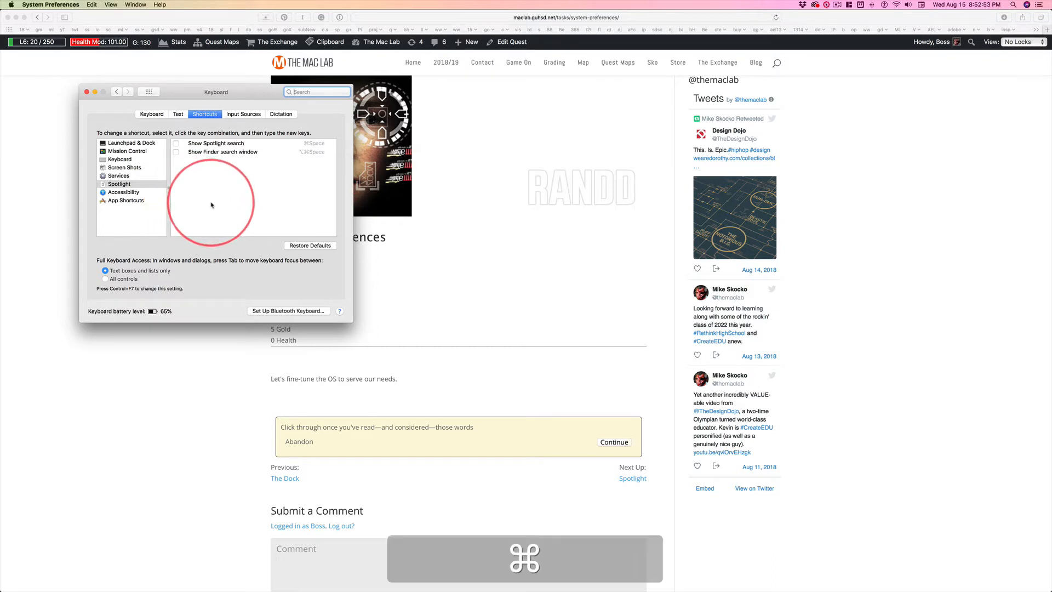
key("super+space")
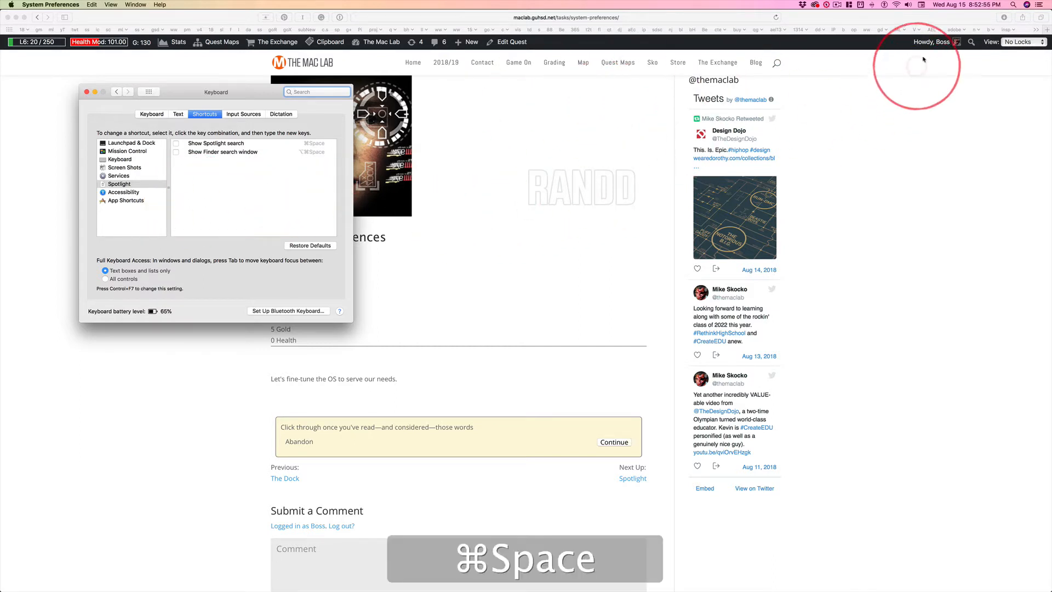
left_click(1013, 5)
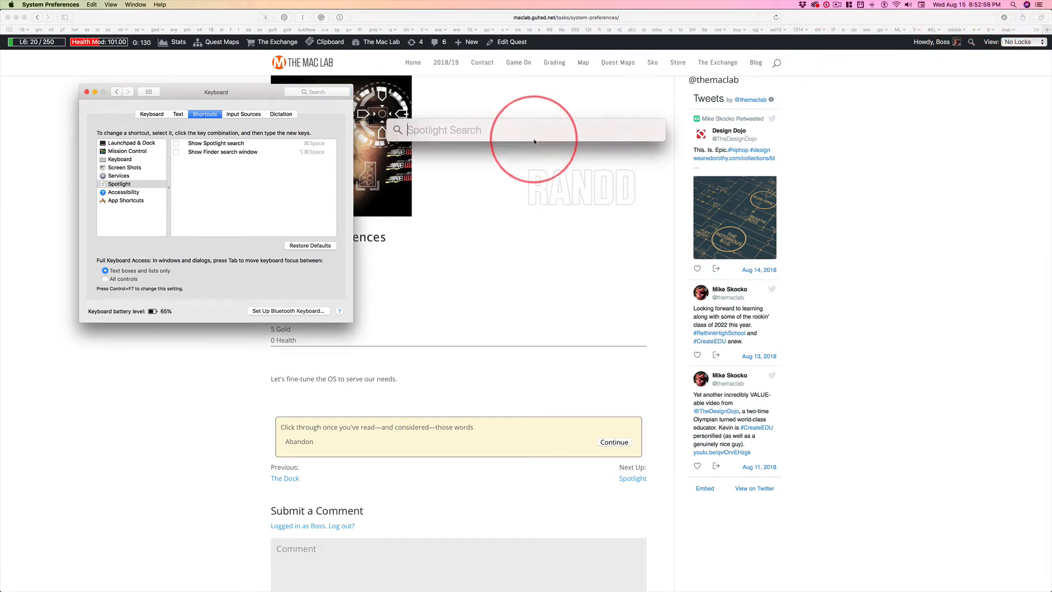
key("Escape")
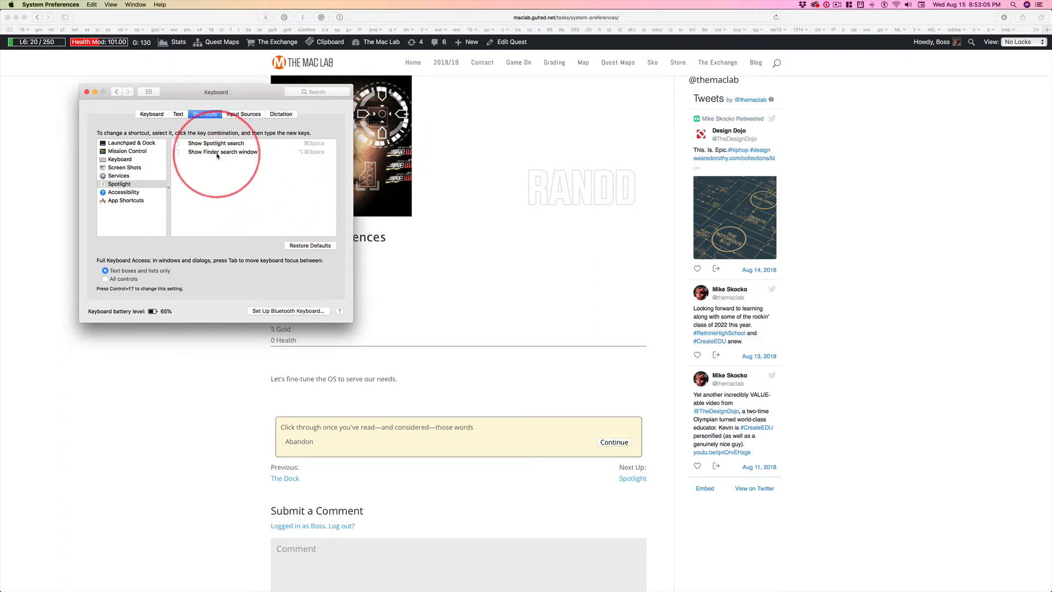
Review the Keyboard settings for key repeat and the keyboard and emoji viewers, and go back to the shortcuts list.
left_click(148, 92)
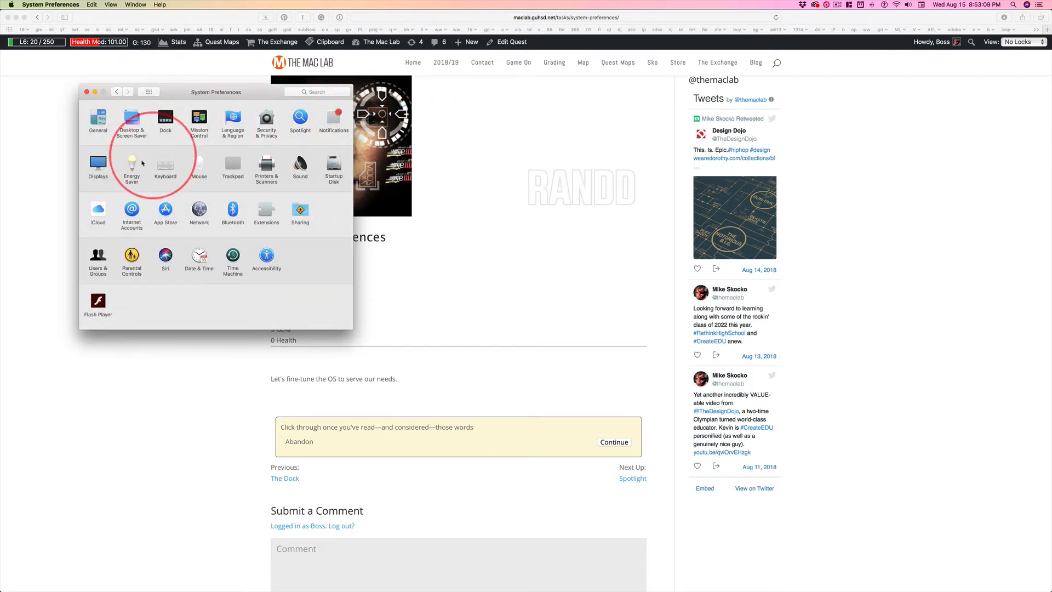
left_click(167, 166)
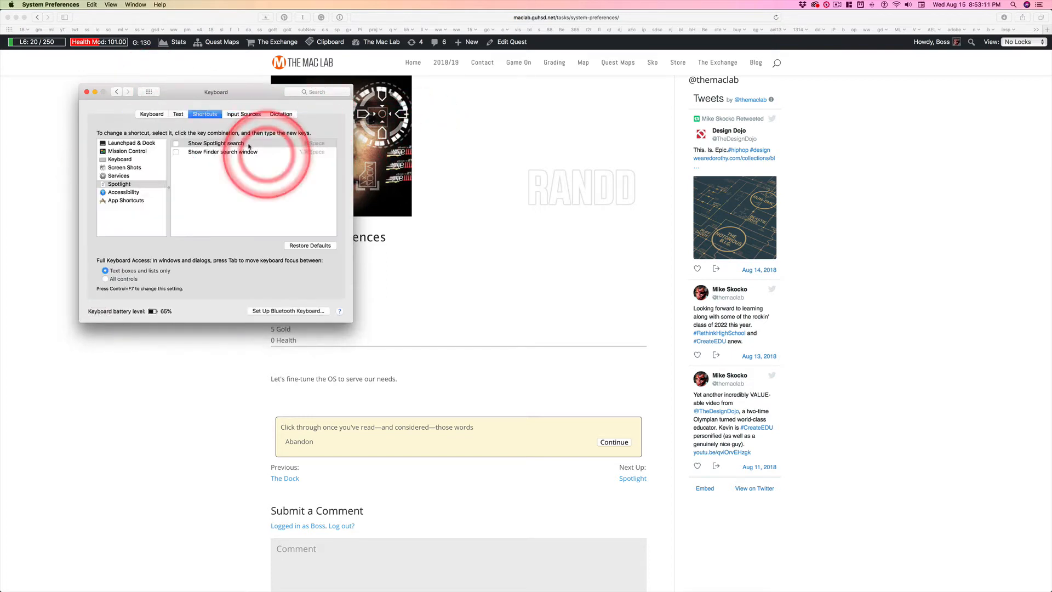
left_click(153, 114)
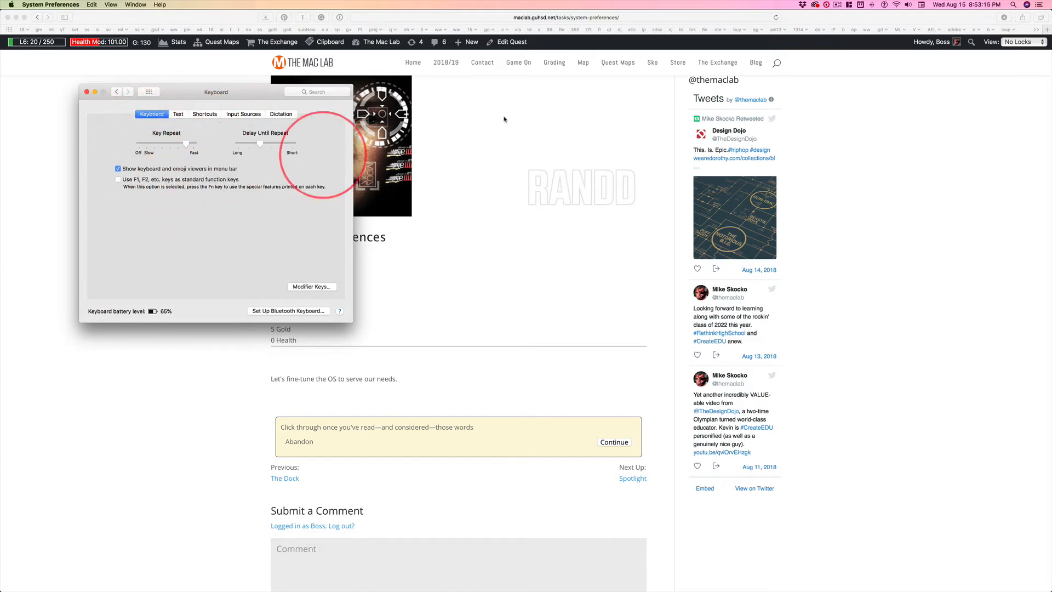
left_click(923, 5)
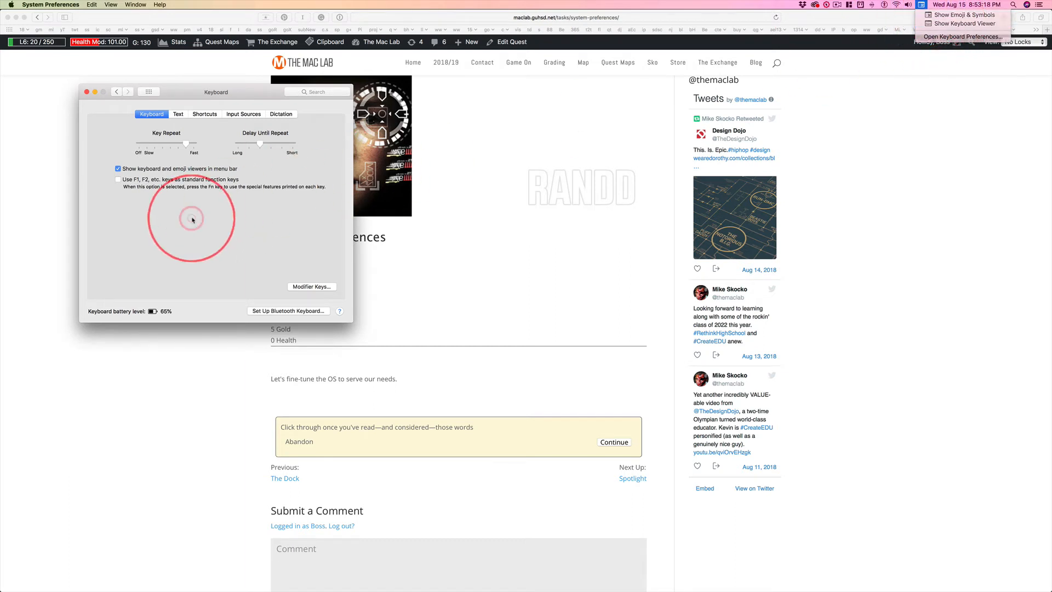
left_click(204, 135)
left_click(204, 114)
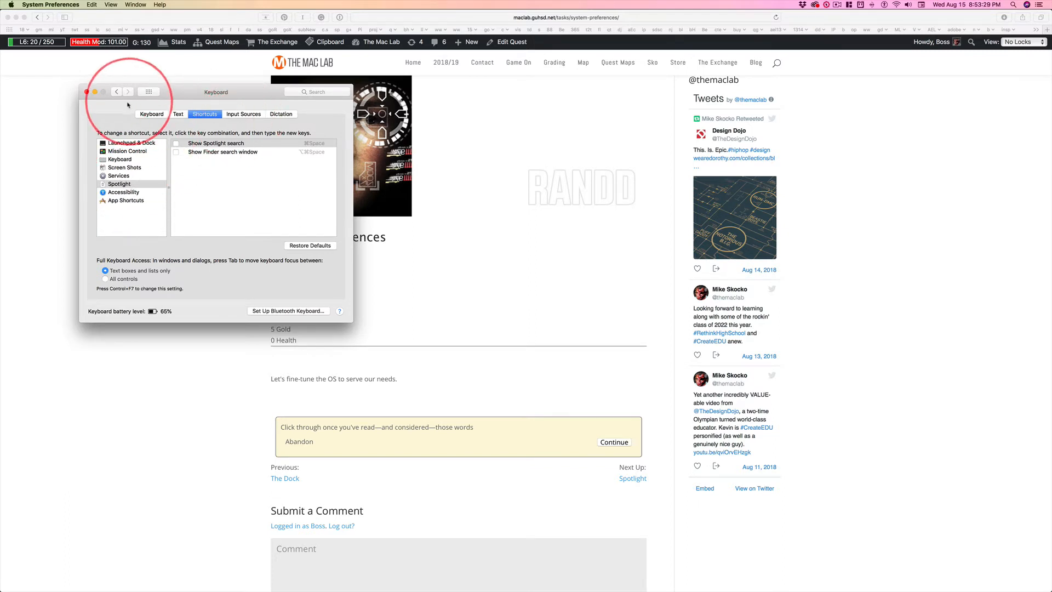
Try a slower mouse tracking speed in the Mouse settings and raise it back to near Fast.
left_click(149, 92)
left_click(199, 164)
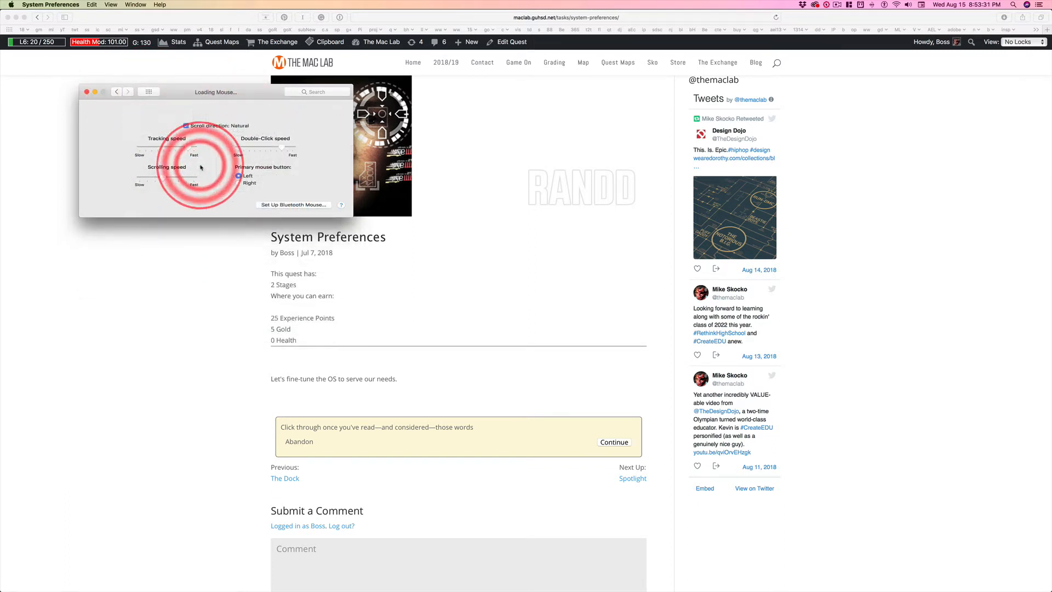
left_click_drag(187, 137, 158, 138)
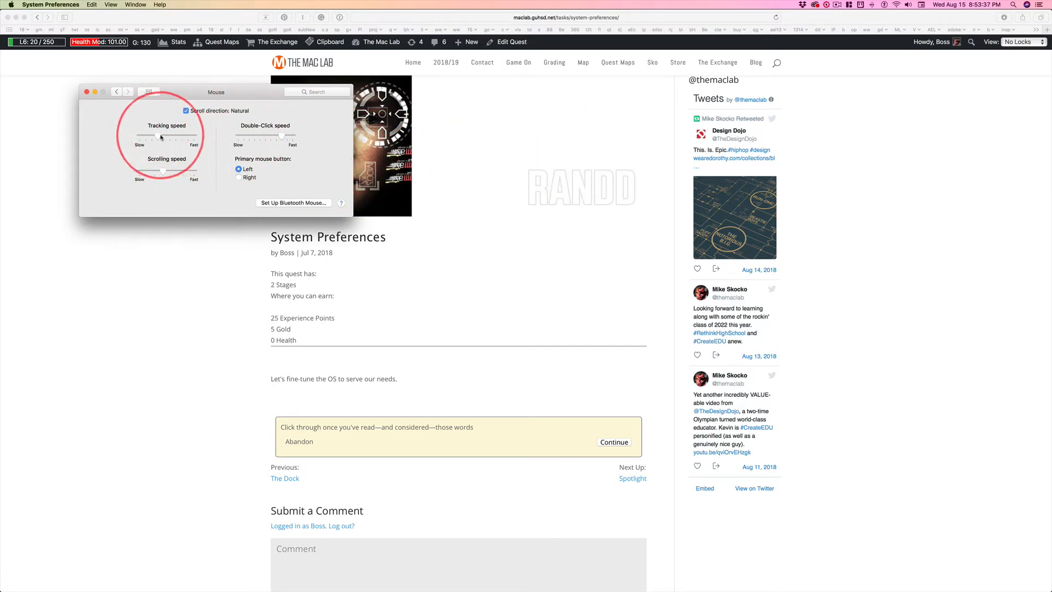
left_click_drag(159, 135, 189, 134)
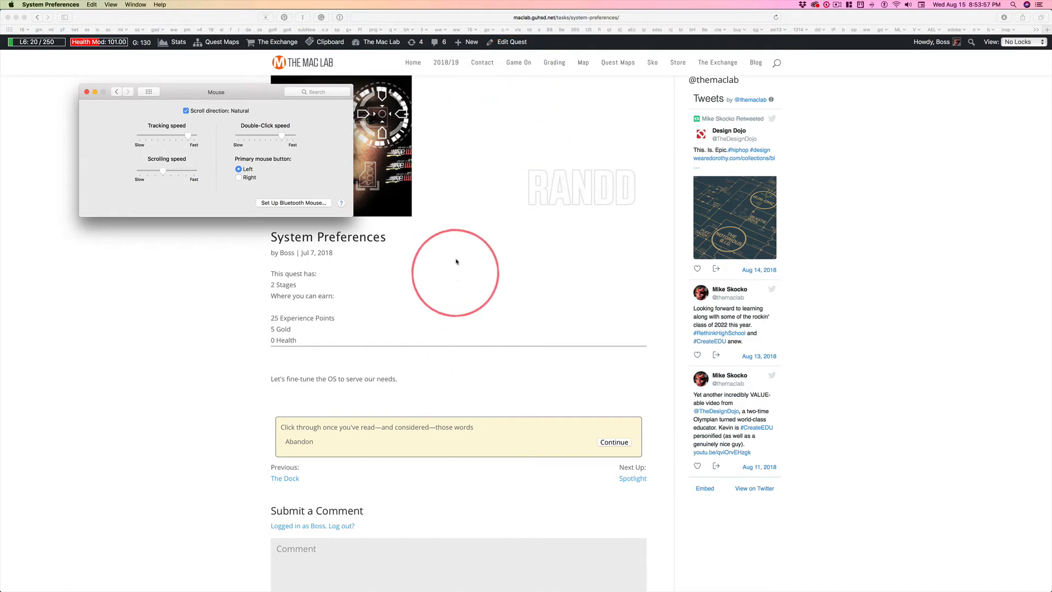
Test the mouse's scrolling on the quest web page by moving down to its footer and back up.
scroll(474, 325, "down", 1)
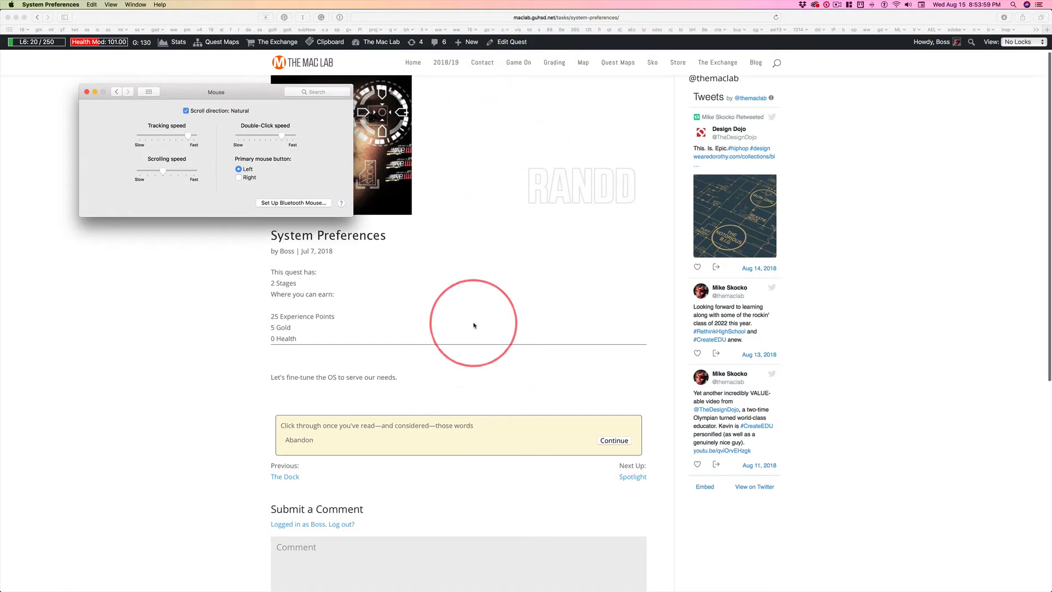
scroll(474, 326, "down", 5)
scroll(471, 323, "down", 3)
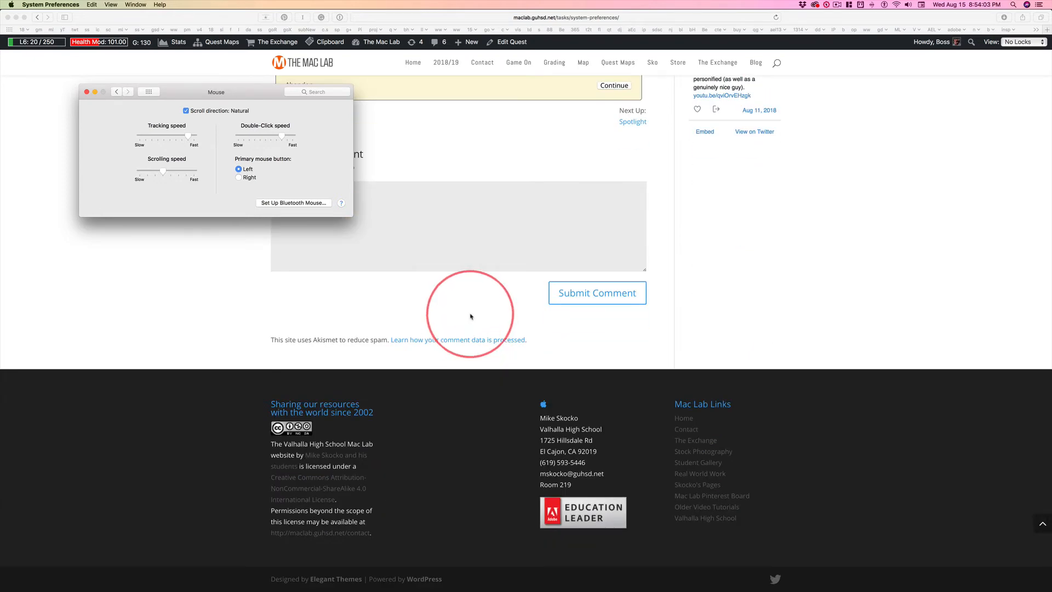
scroll(470, 316, "up", 10)
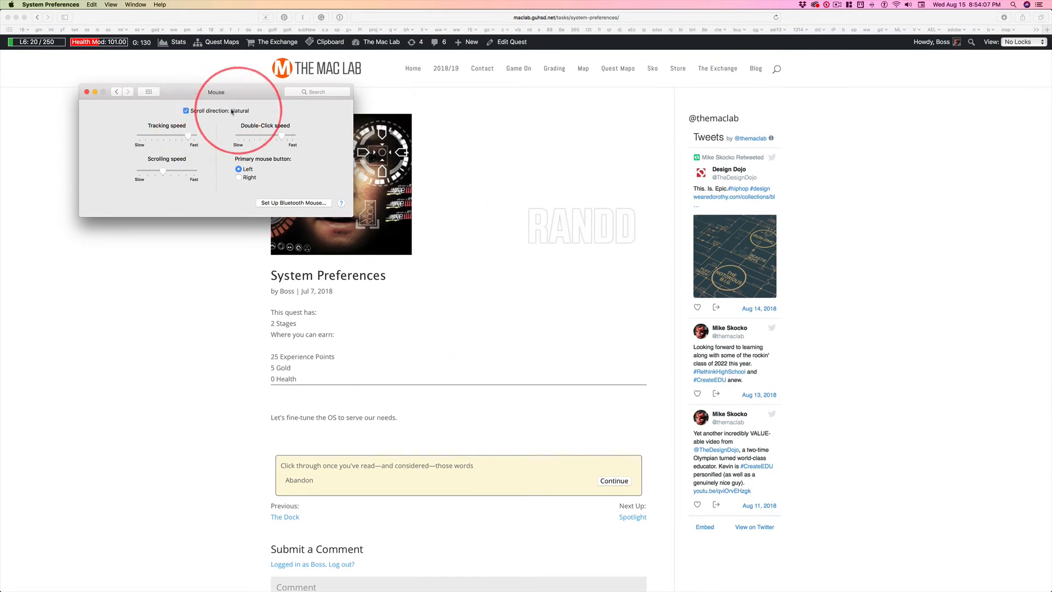
Open the Sound settings, lower the output volume nearly to minimum, and raise it back to just below the middle.
left_click(148, 92)
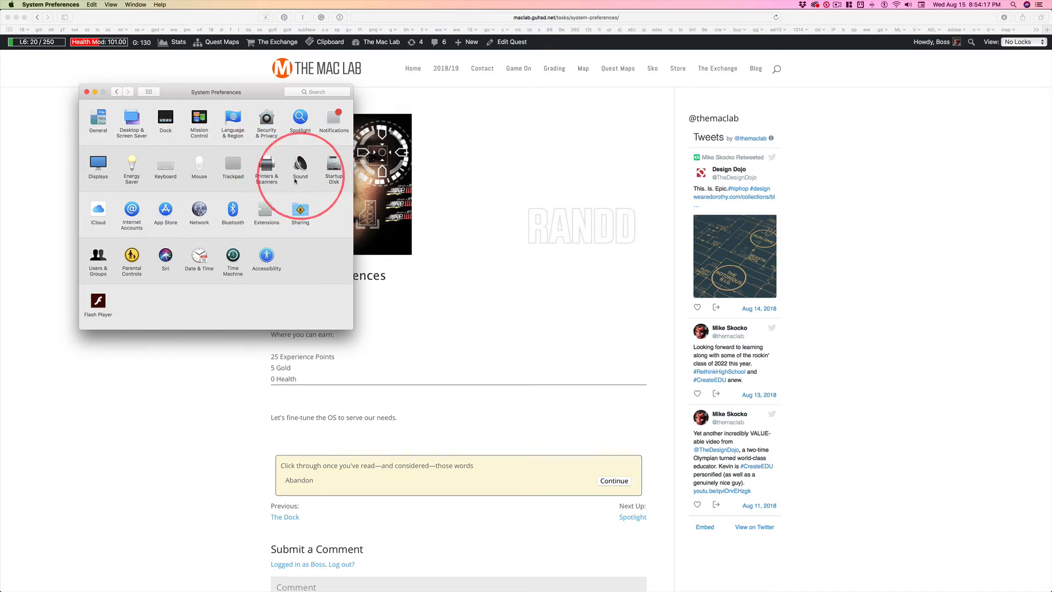
left_click(301, 177)
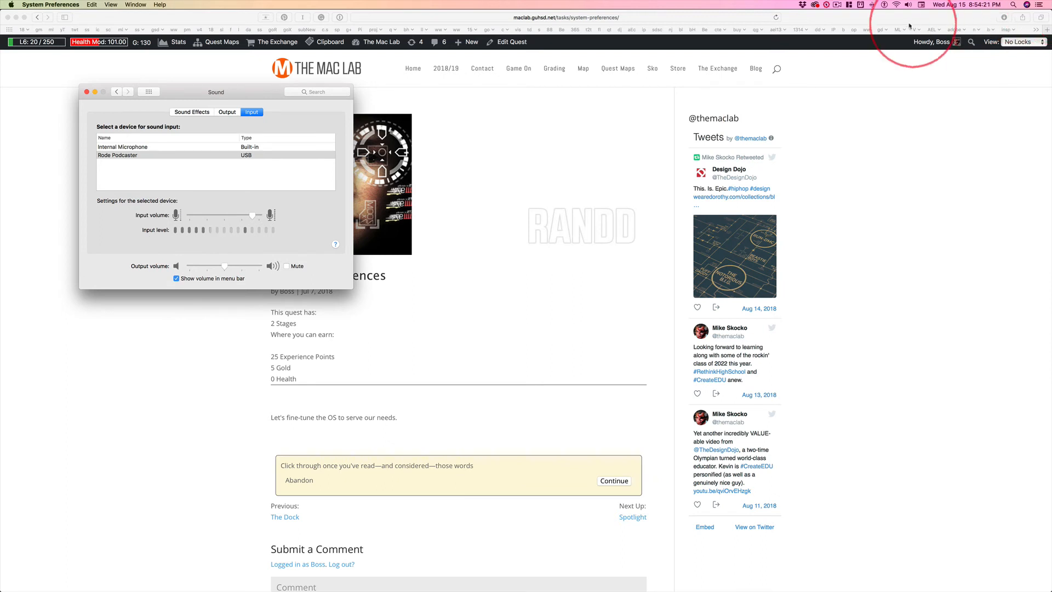
left_click(908, 4)
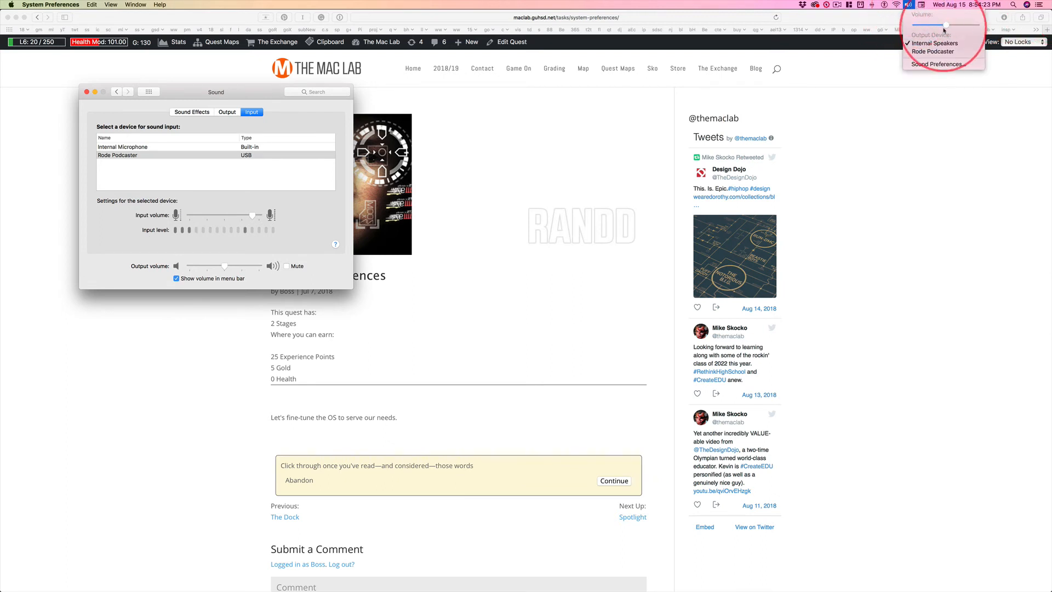
left_click_drag(945, 24, 923, 24)
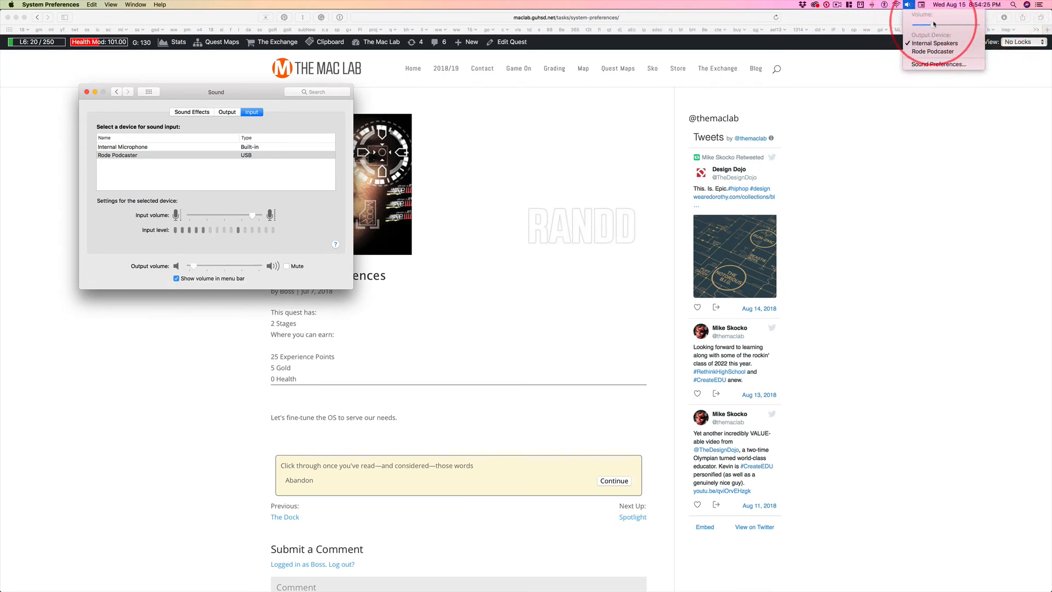
left_click(827, 146)
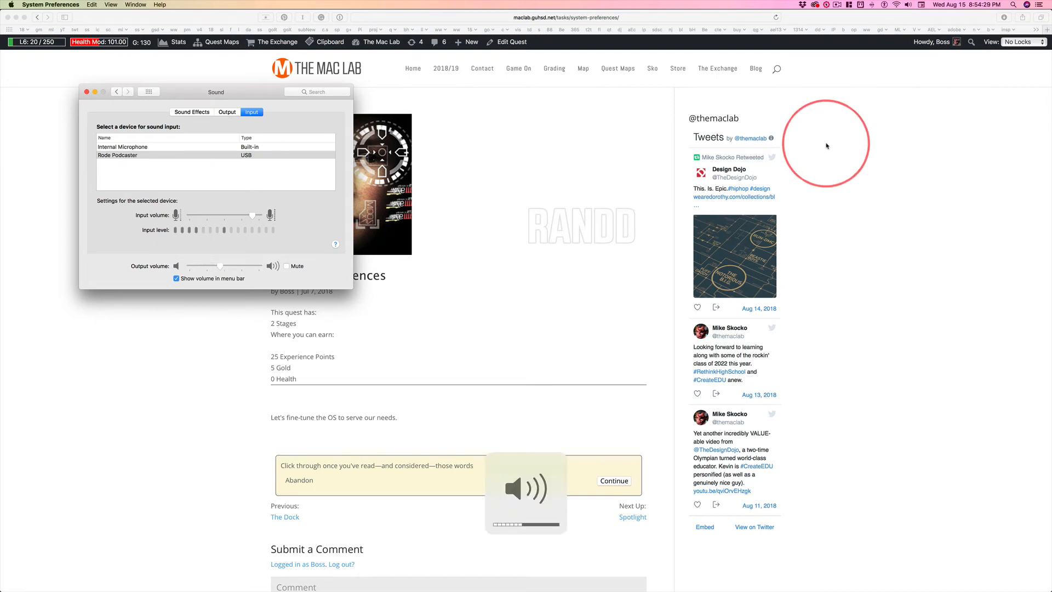
key("XF86AudioRaiseVolume")
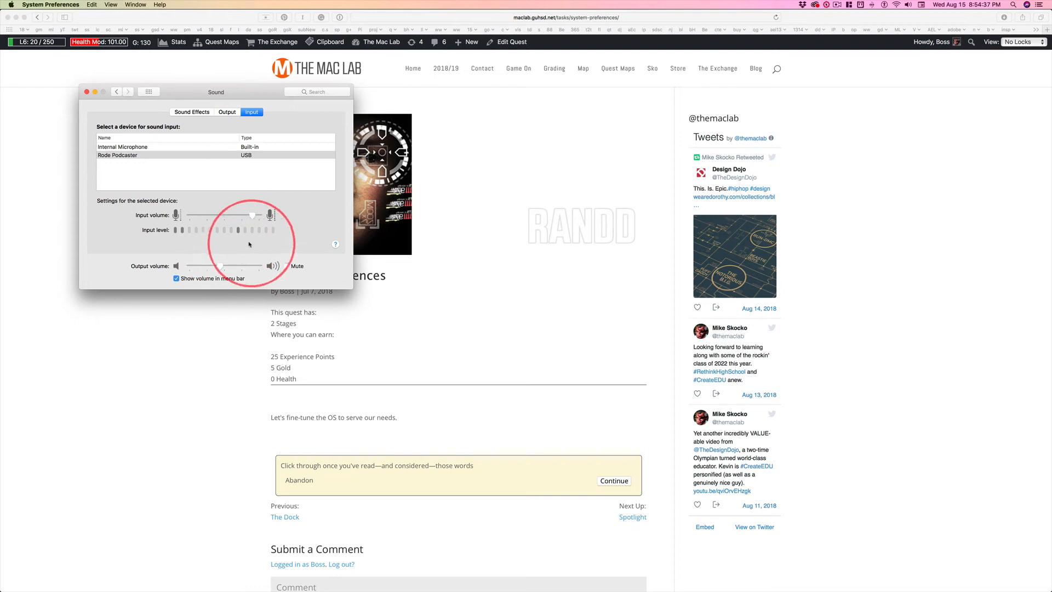
Review the sound output devices and the alert sound effects, and return to the overview of all preferences.
left_click(225, 113)
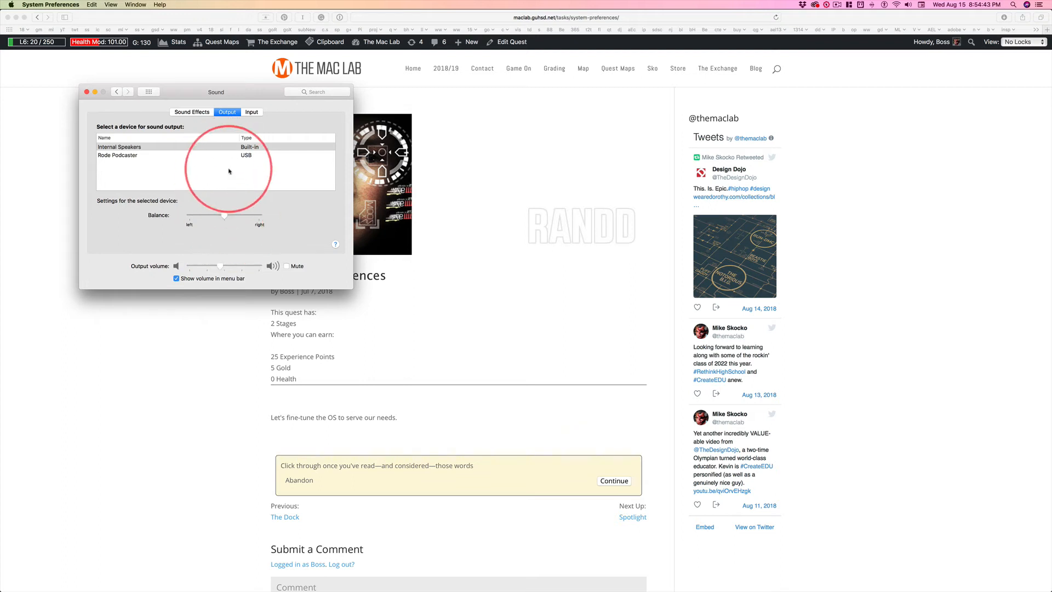
left_click(202, 111)
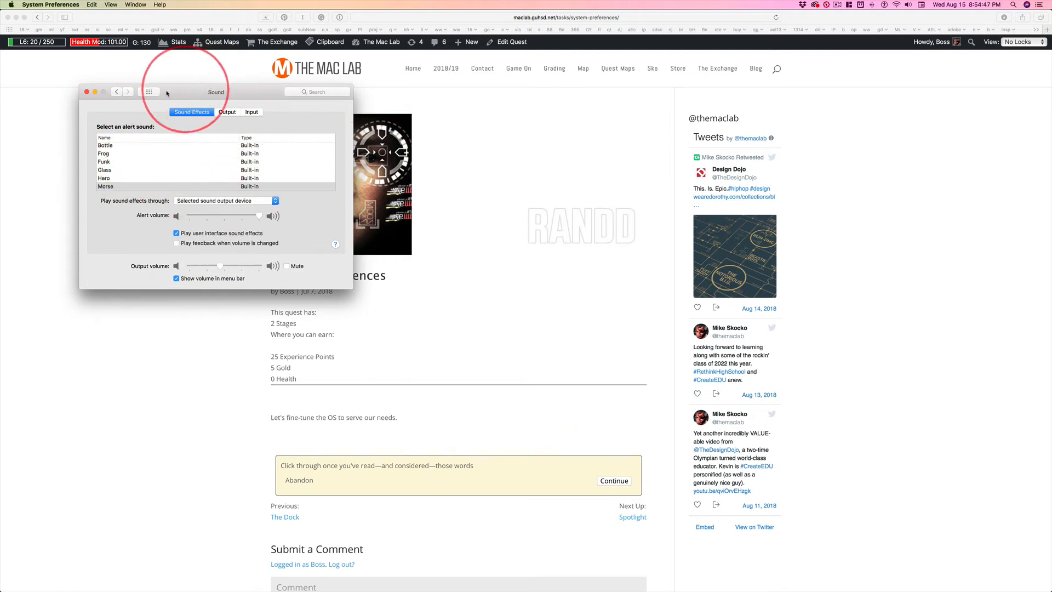
left_click(148, 91)
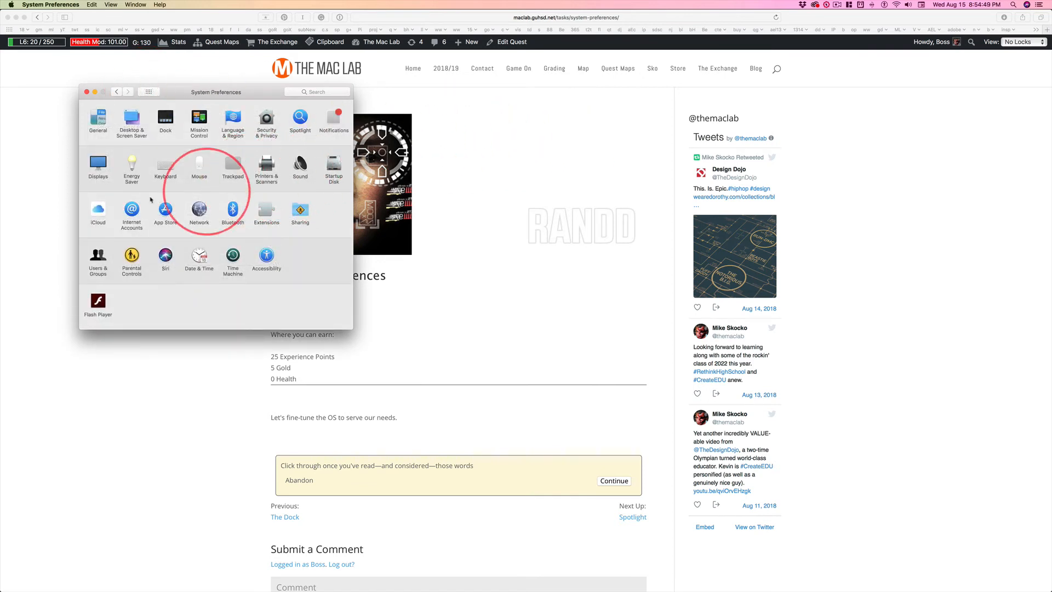
Open the Accessibility Zoom settings and test the Control scroll gesture by zooming the screen in and back out.
left_click(266, 256)
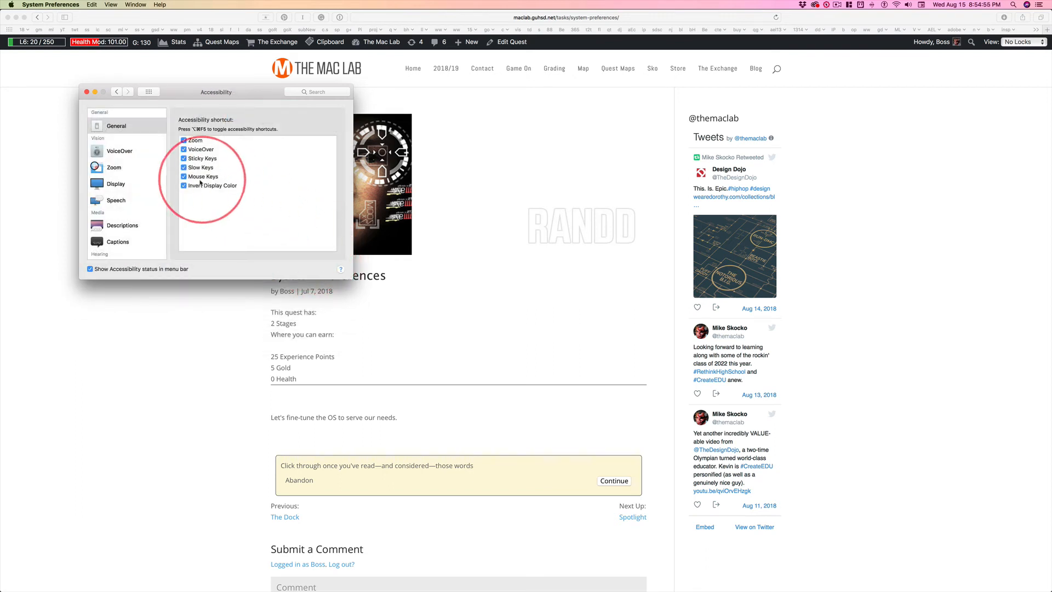
left_click(97, 169)
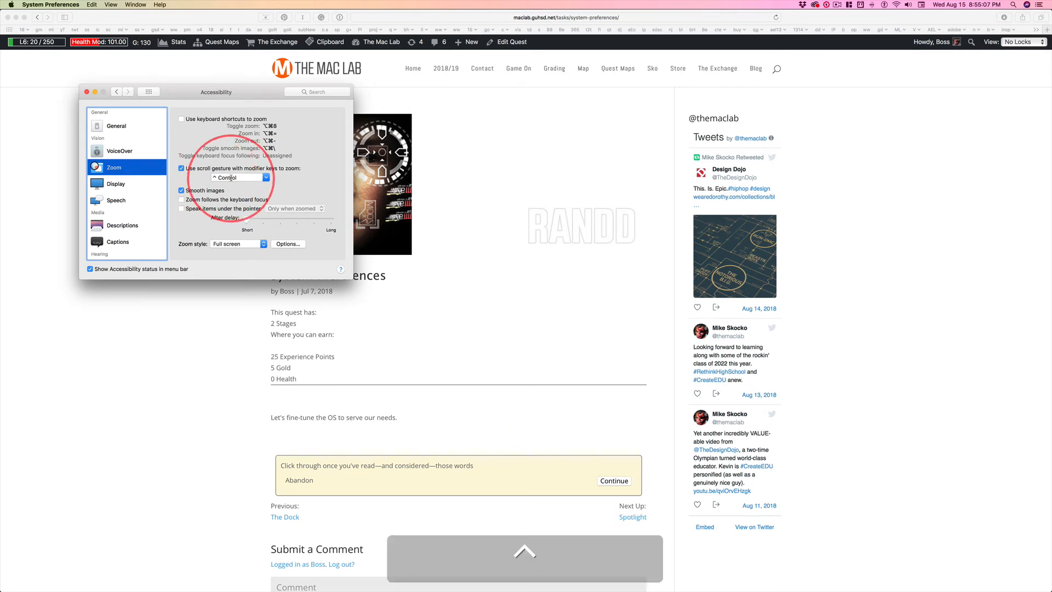
scroll(231, 177, "up", 3, "ctrl")
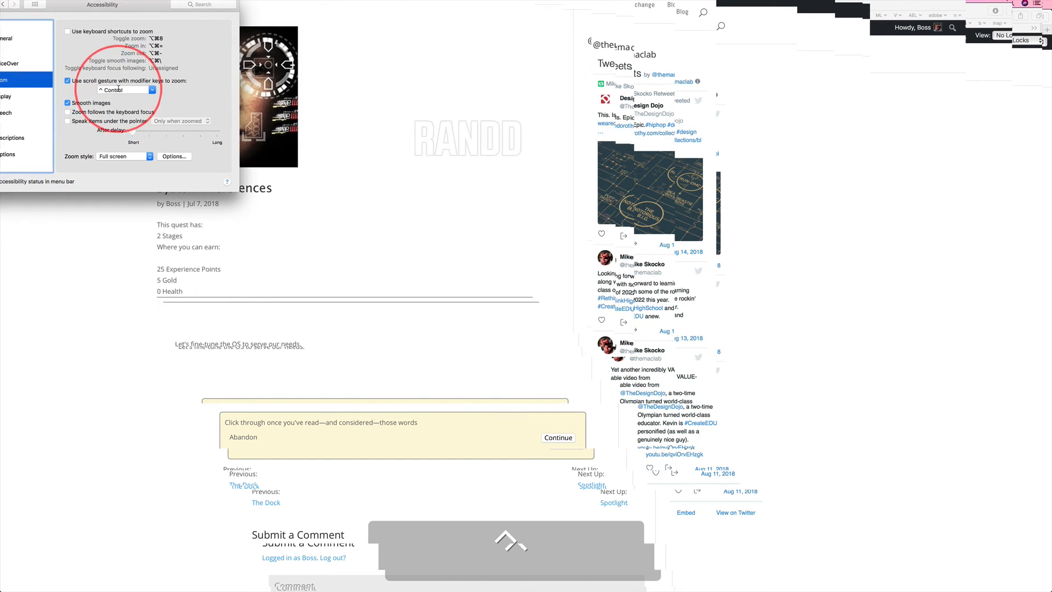
scroll(118, 88, "down", 3, "ctrl")
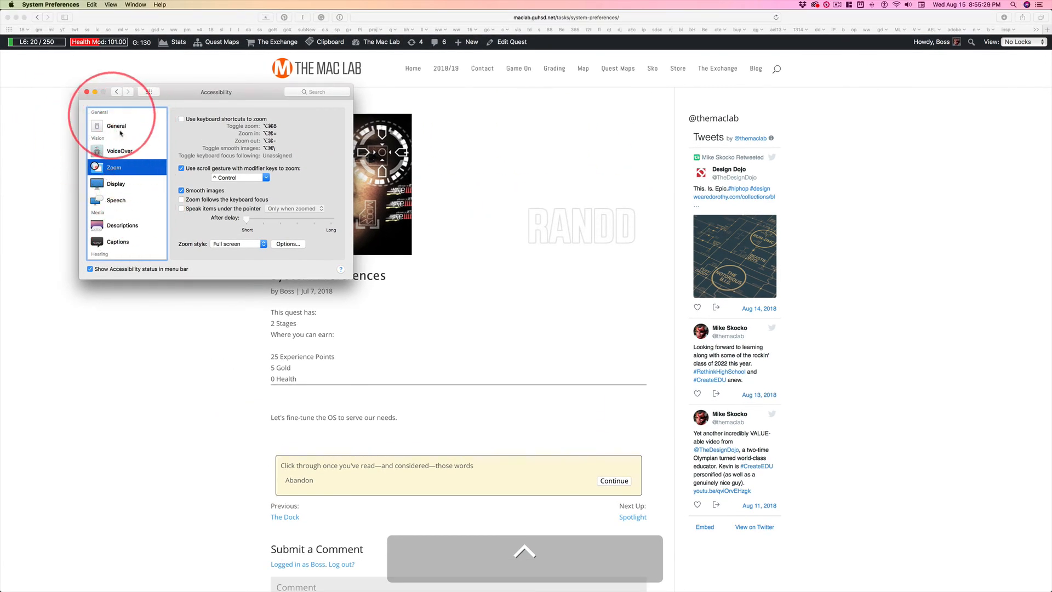
Review the remaining Accessibility categories down to Switch Control, move the window slightly lower, and return to the overview of all preferences.
scroll(134, 186, "down", 1)
scroll(134, 187, "down", 5)
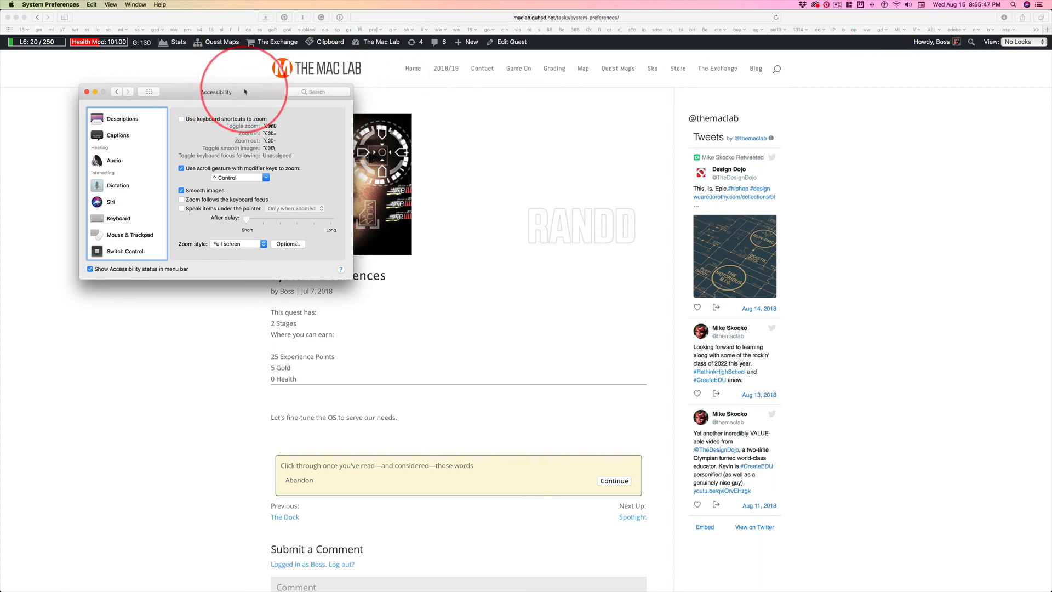
left_click_drag(216, 92, 228, 164)
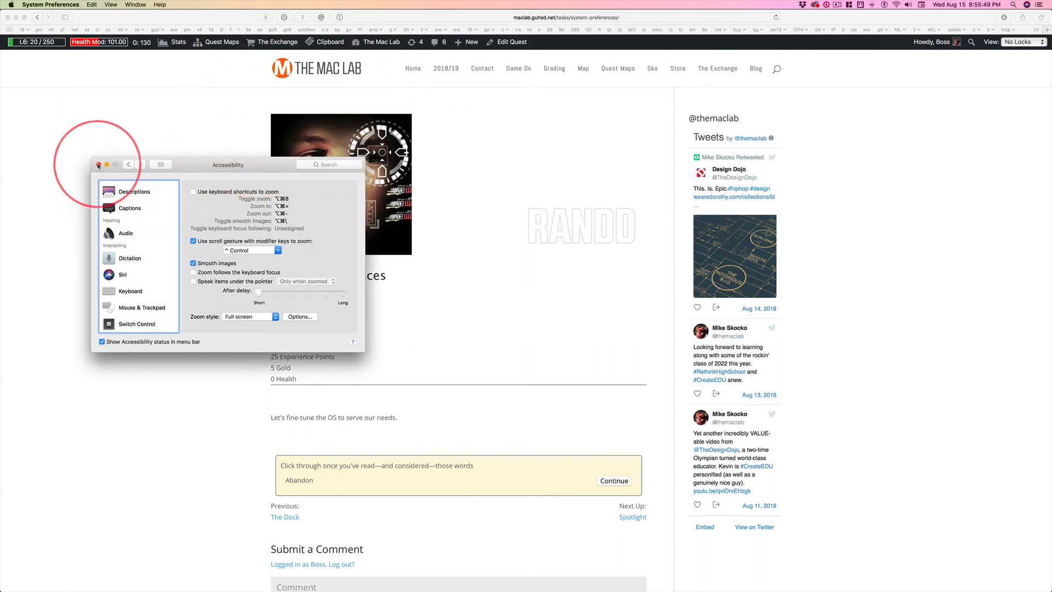
left_click(161, 165)
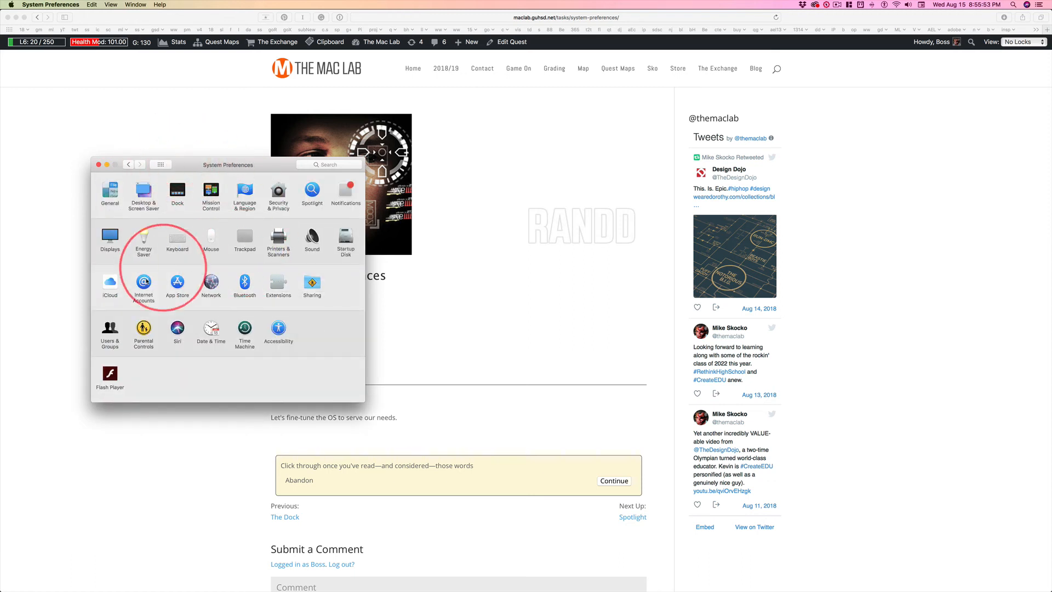
Review the date and menu bar clock options in the Date & Time settings, and close System Preferences.
left_click(212, 328)
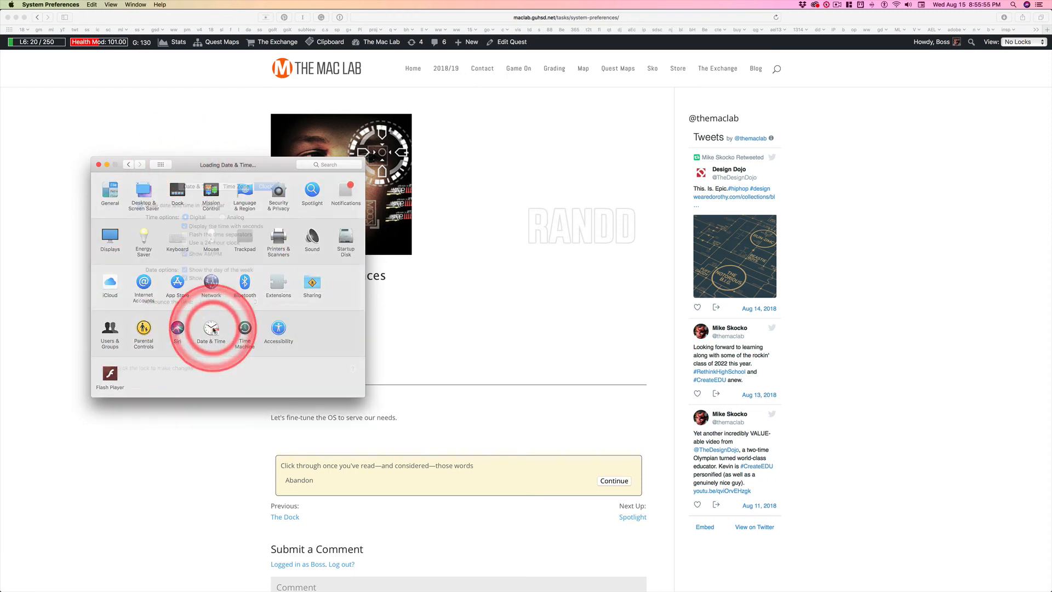
left_click(207, 186)
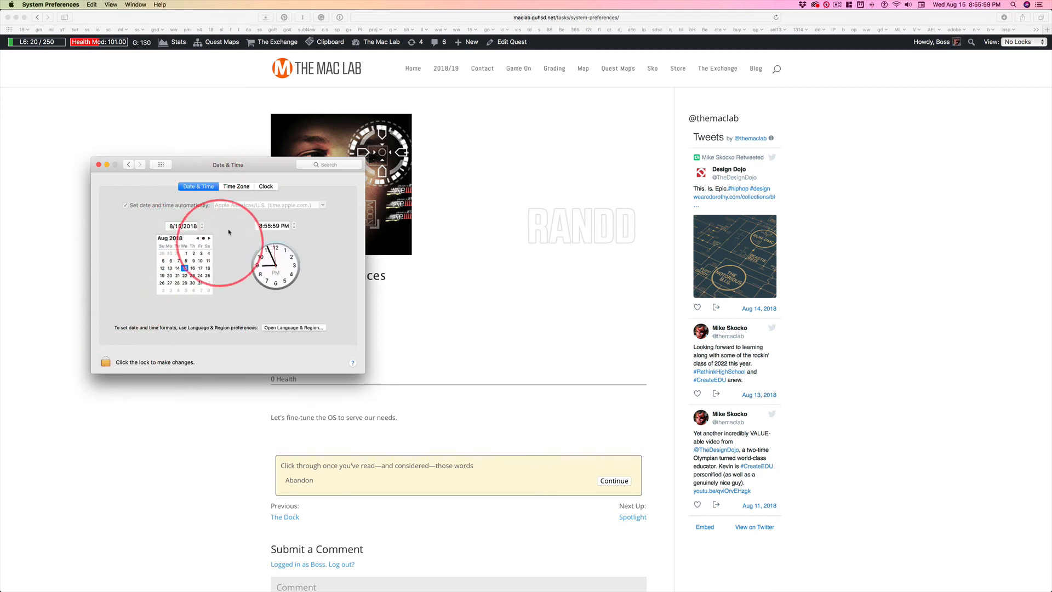
left_click(266, 186)
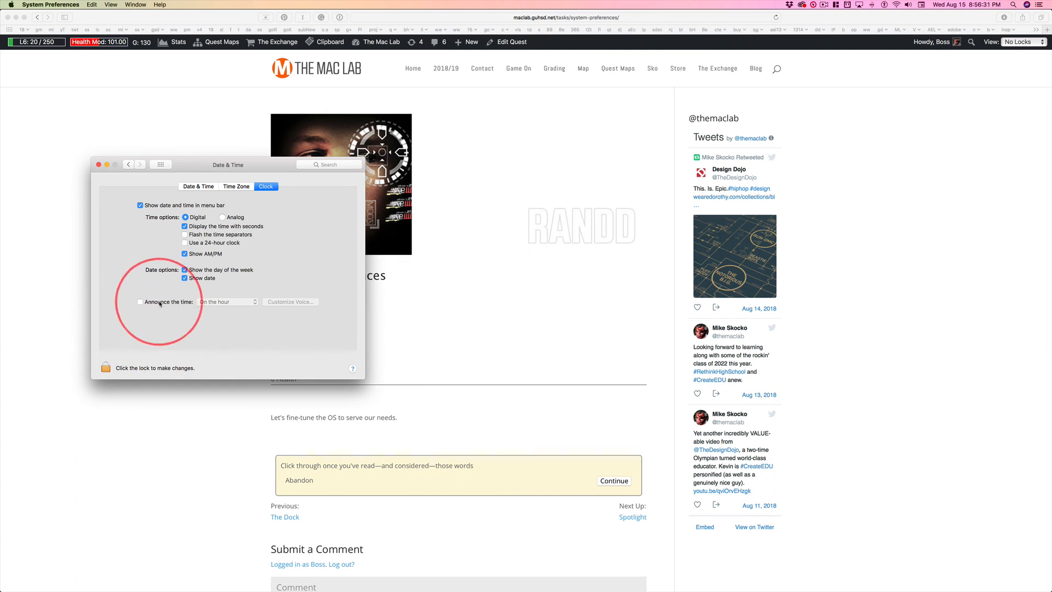
left_click(161, 165)
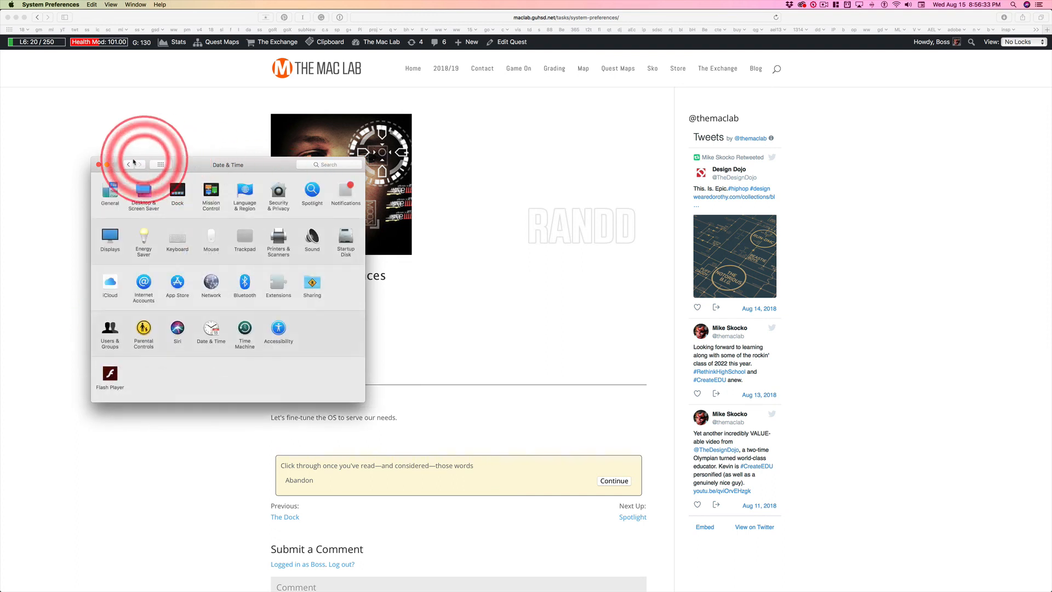
left_click(99, 164)
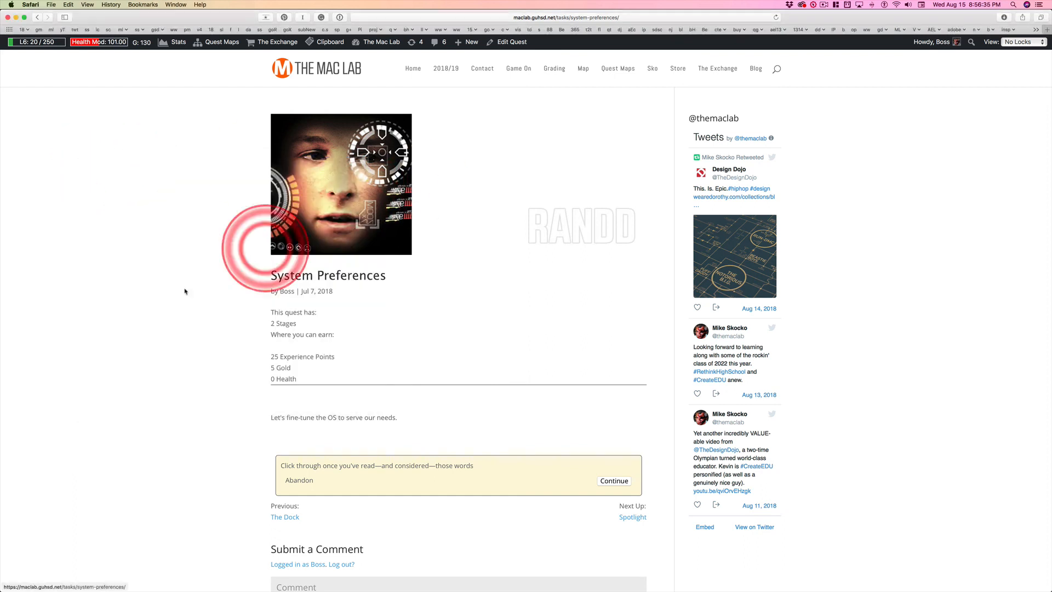